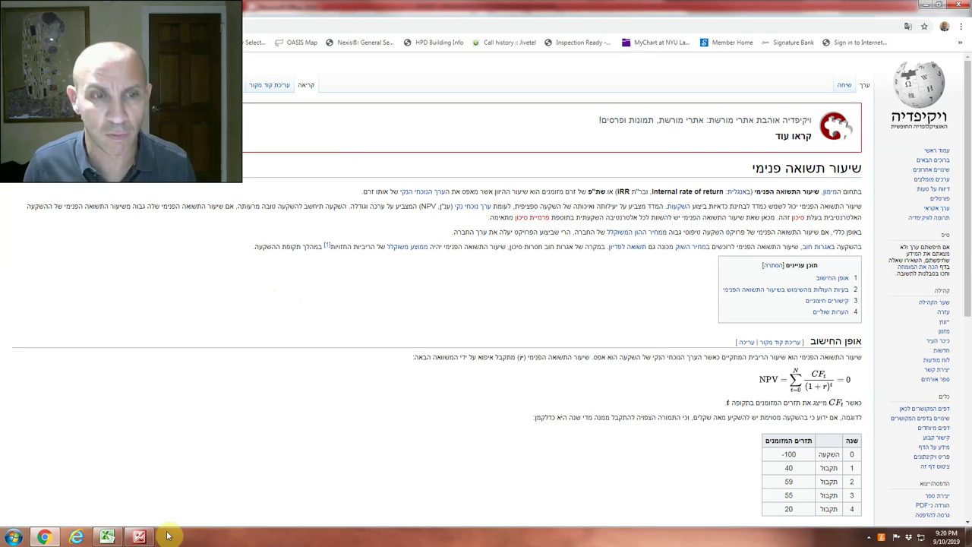
Switch to the Excel workbook and examine the one-year figures on Sheet2, from PGI through NOI to investment, cash flow and return.
click(115, 539)
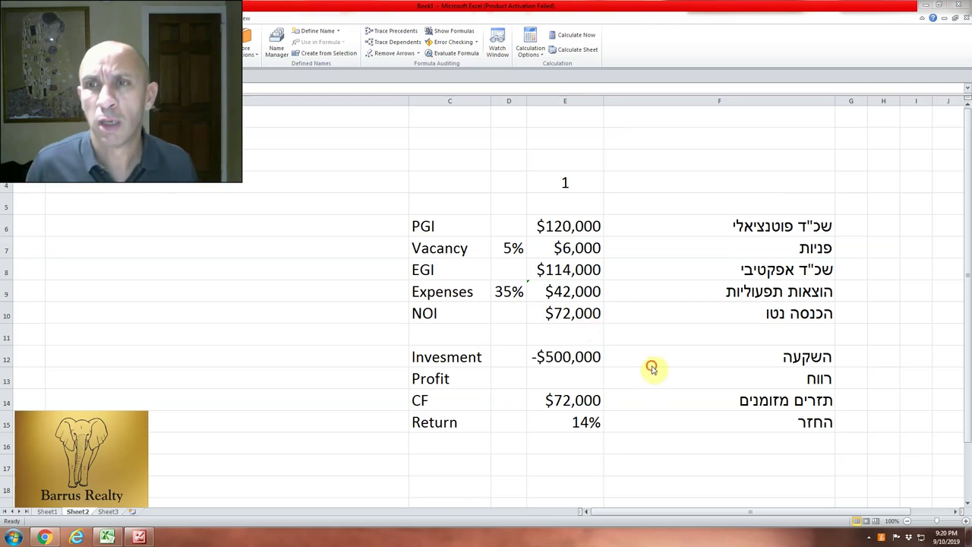
click(614, 408)
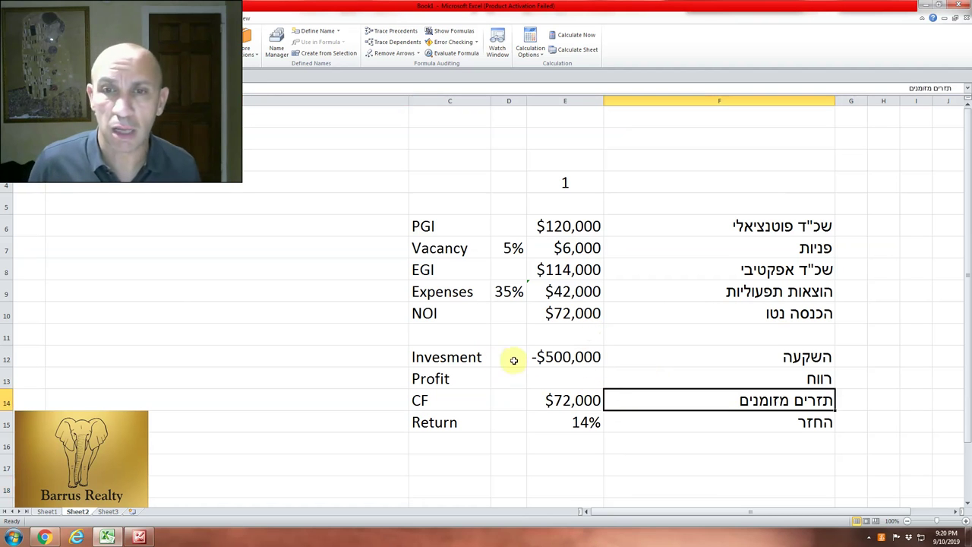
click(533, 363)
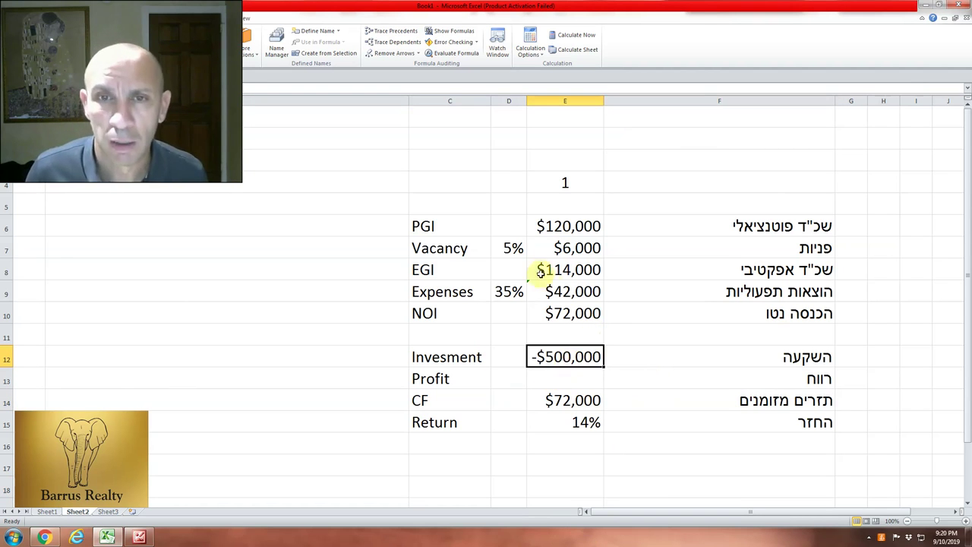
click(555, 223)
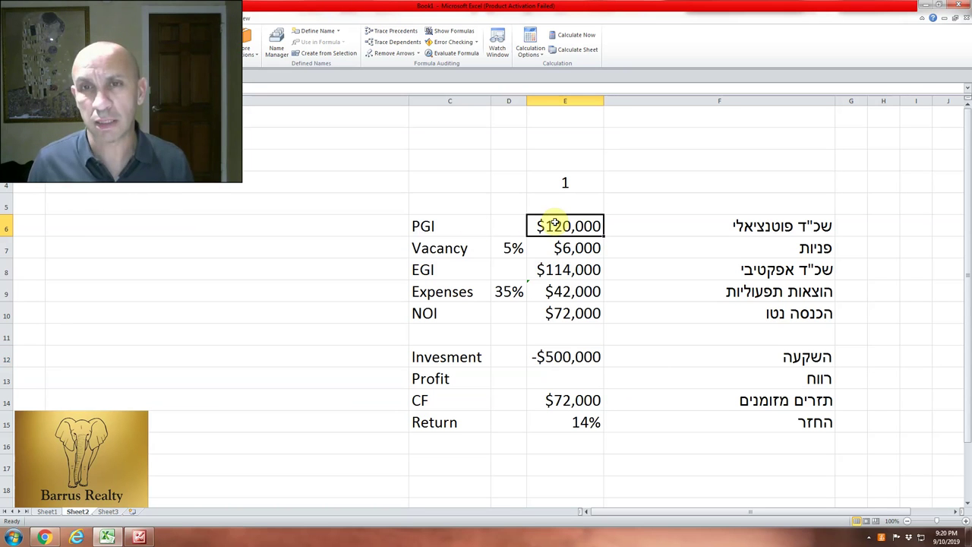
click(565, 249)
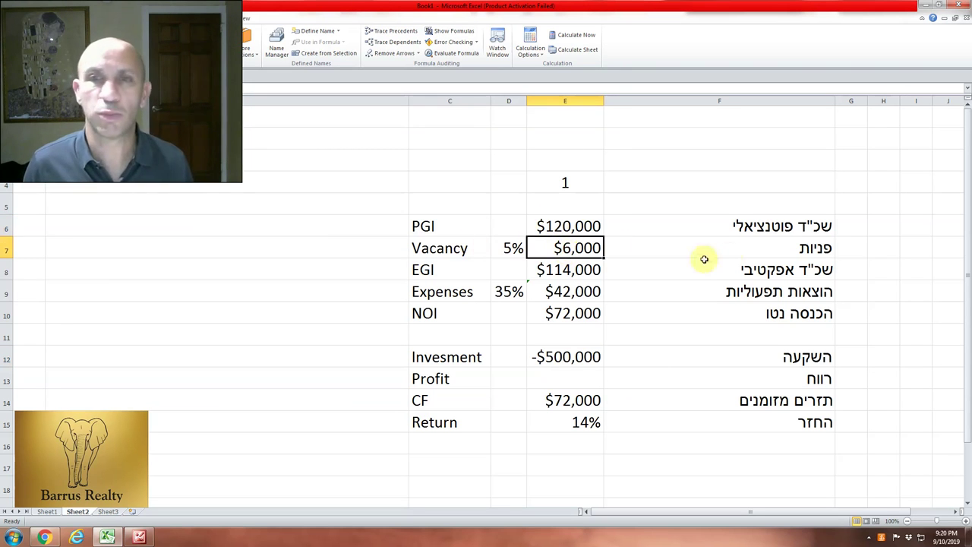
click(551, 268)
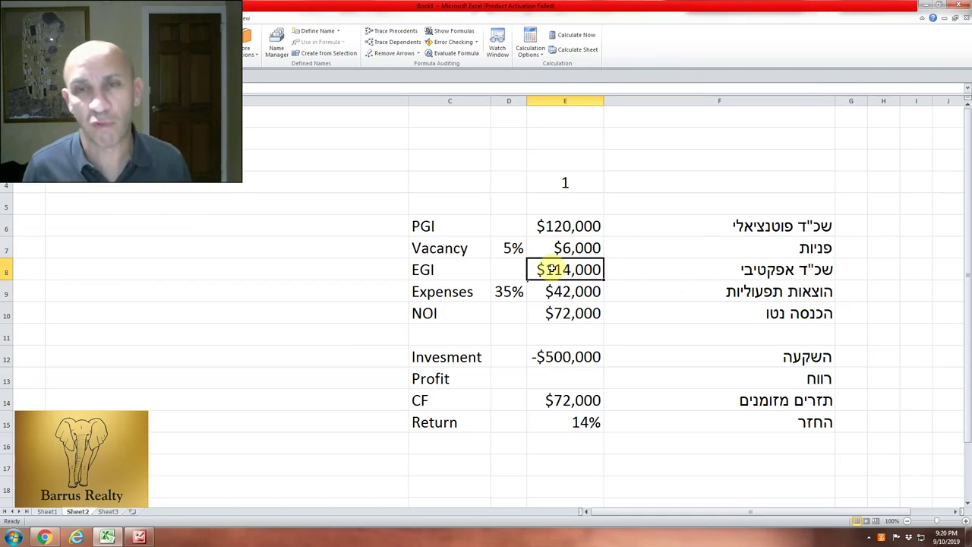
click(649, 273)
click(574, 269)
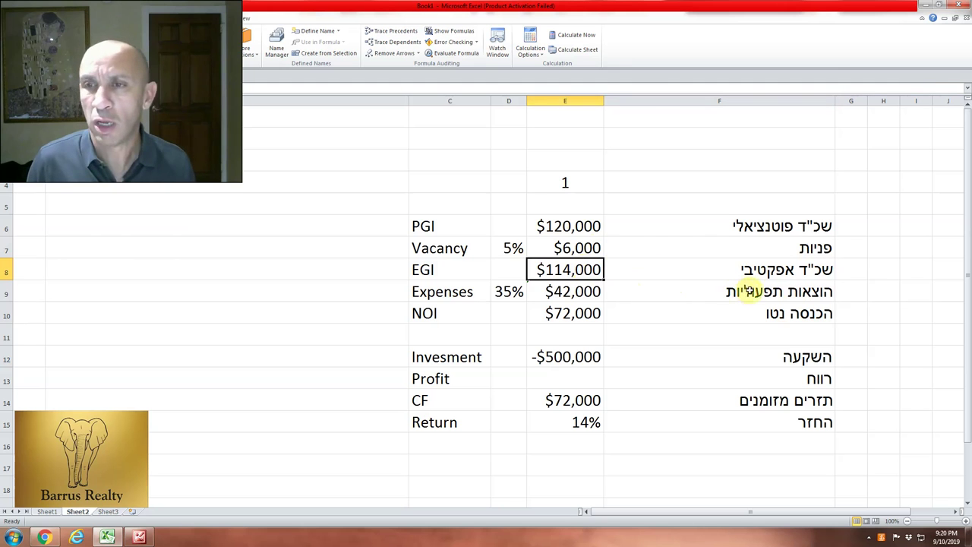
click(514, 291)
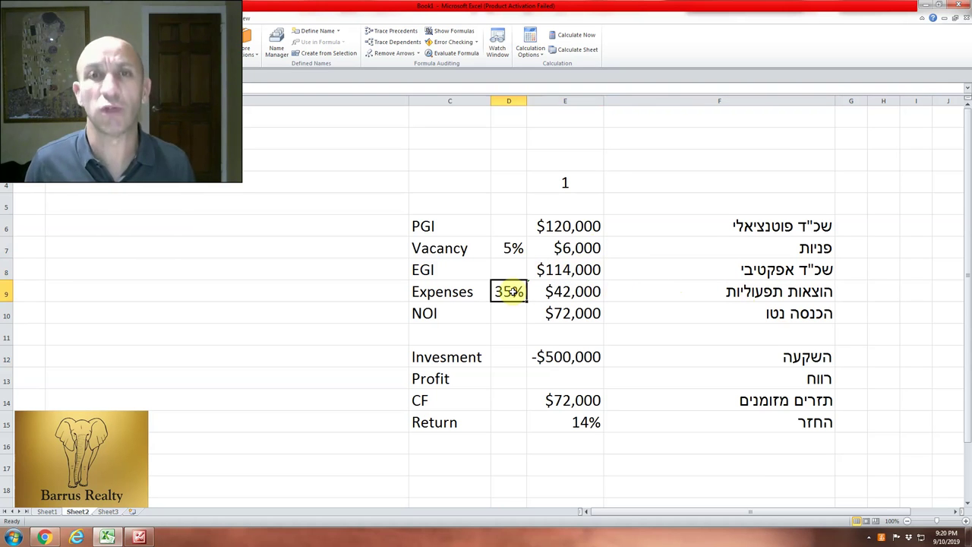
click(566, 291)
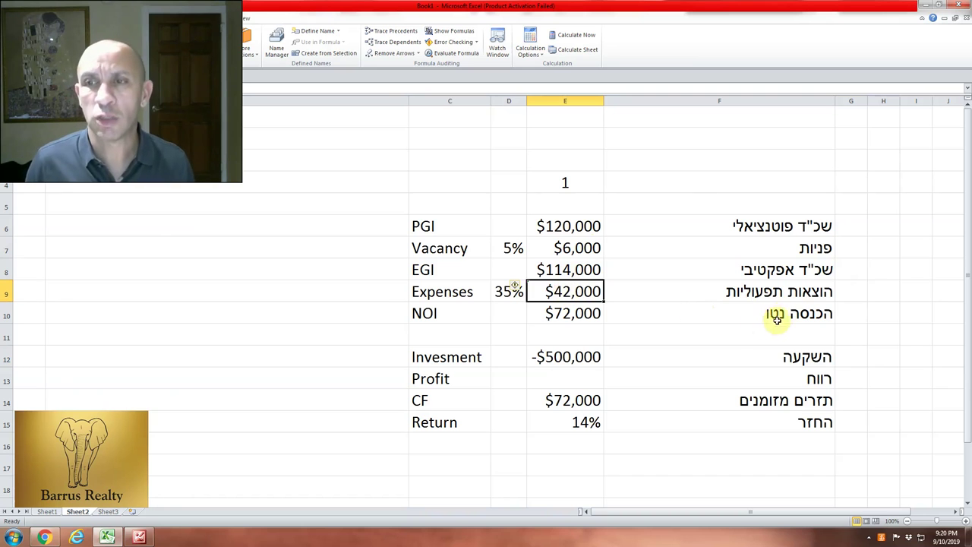
click(561, 311)
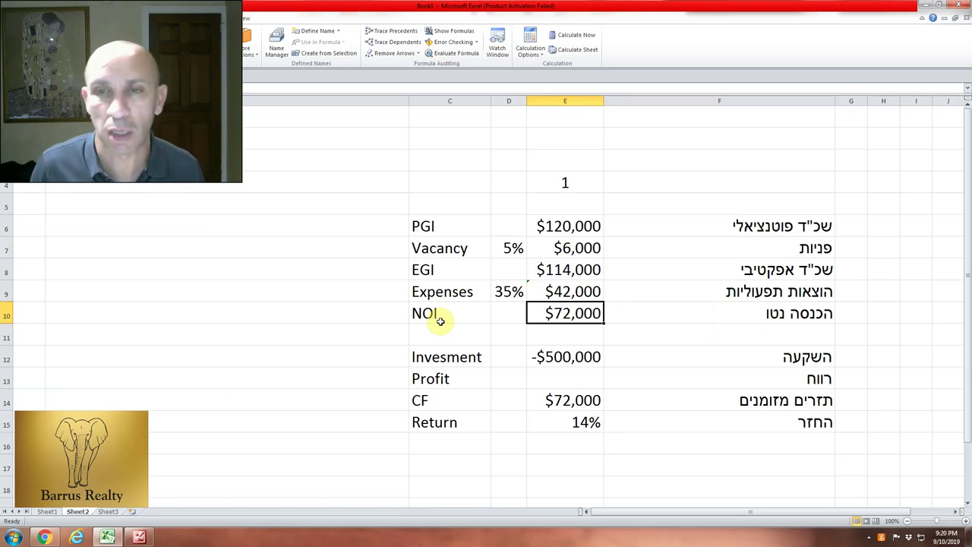
click(646, 347)
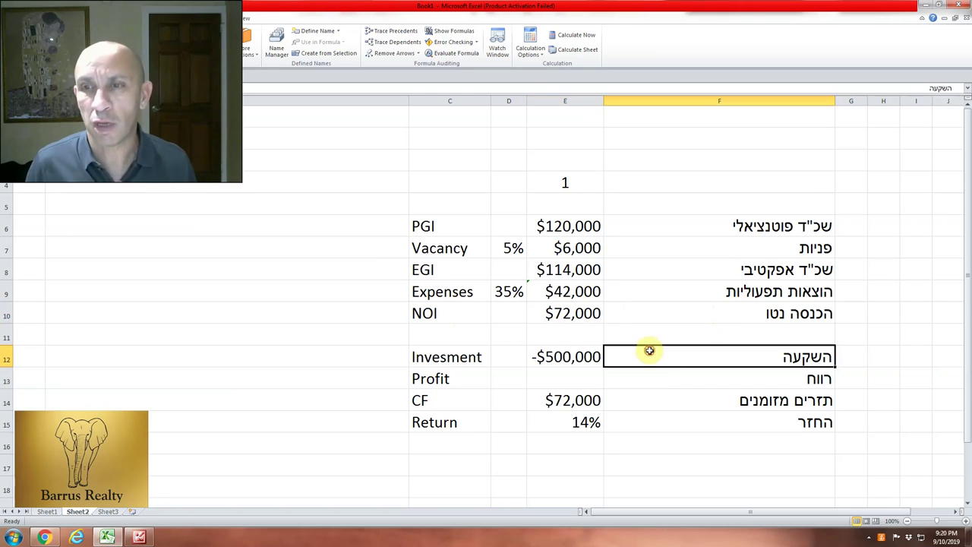
click(571, 400)
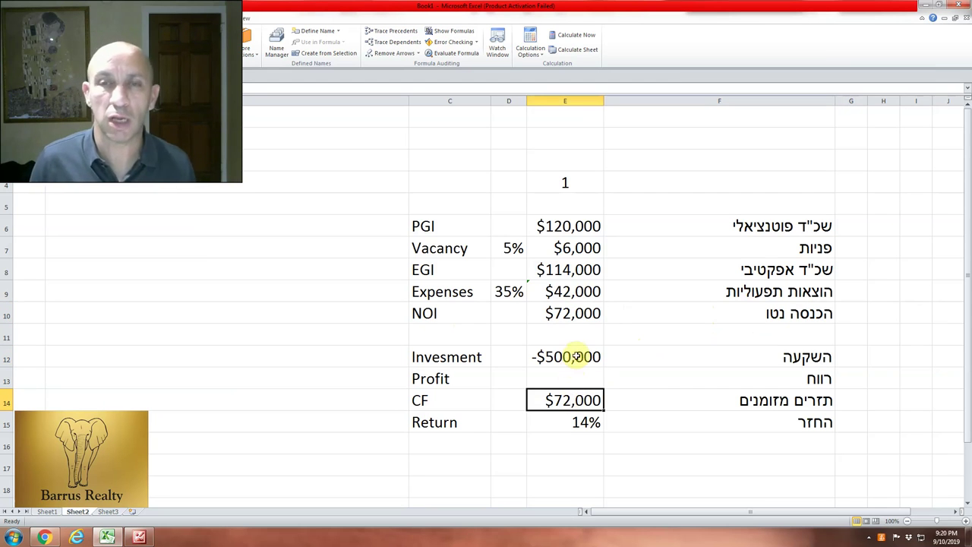
click(577, 427)
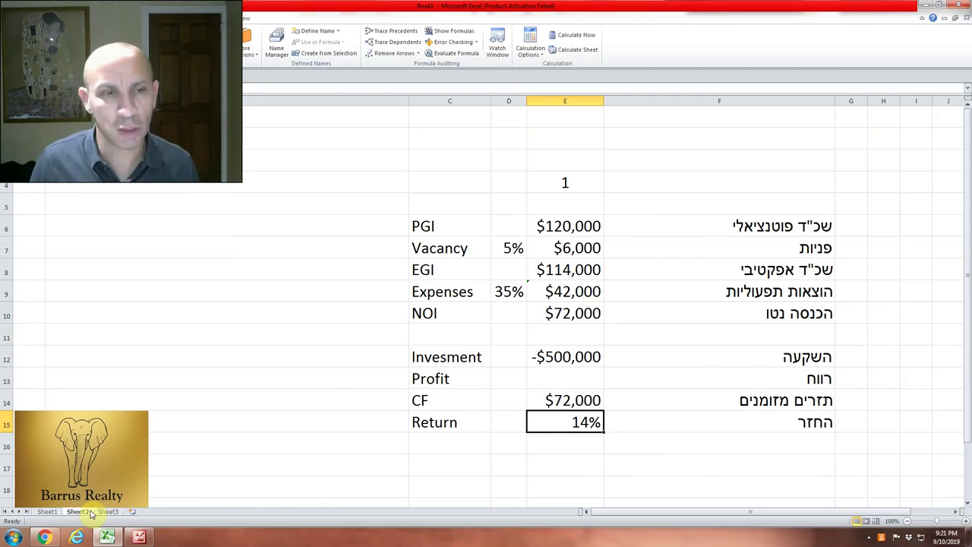
Open Sheet1 and examine the year 1 income and expense figures and the NOI across all five years.
click(47, 512)
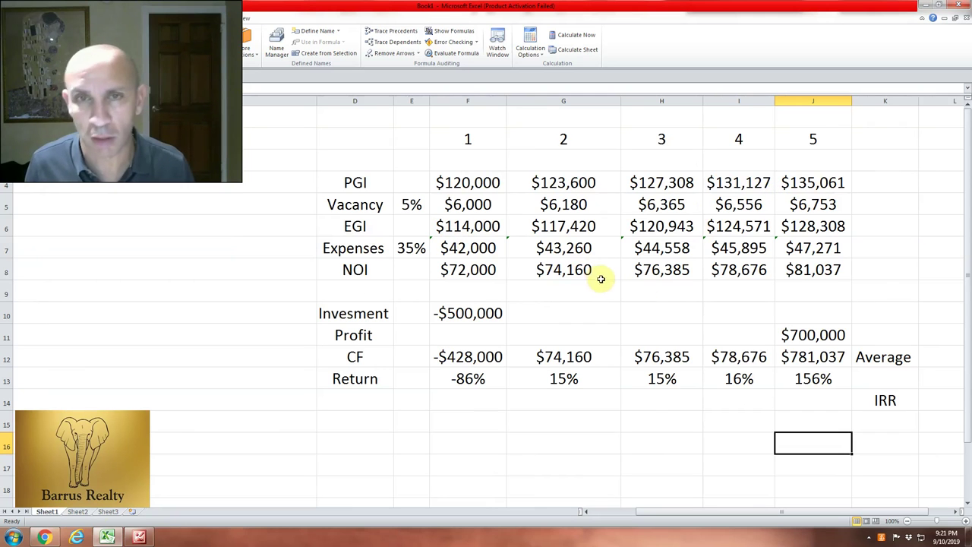
click(503, 183)
click(505, 209)
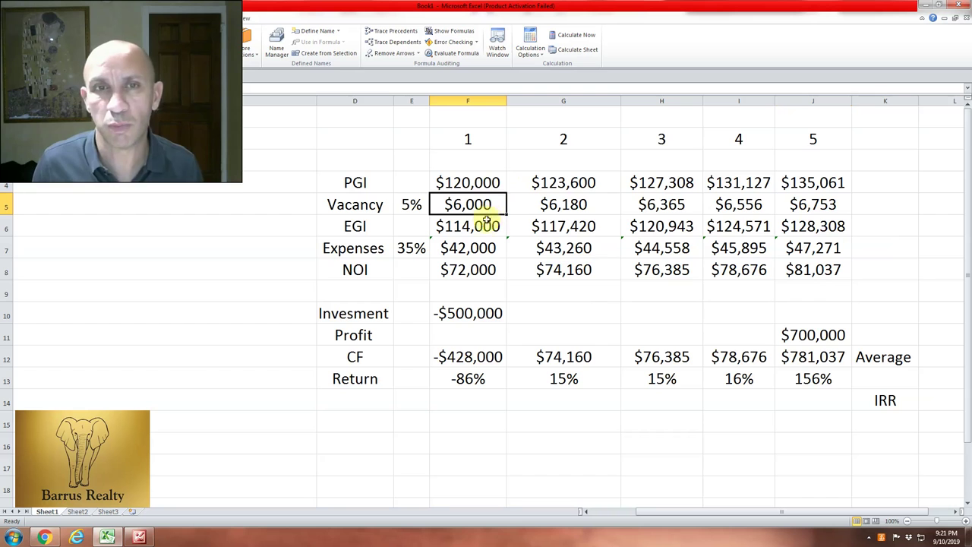
click(484, 226)
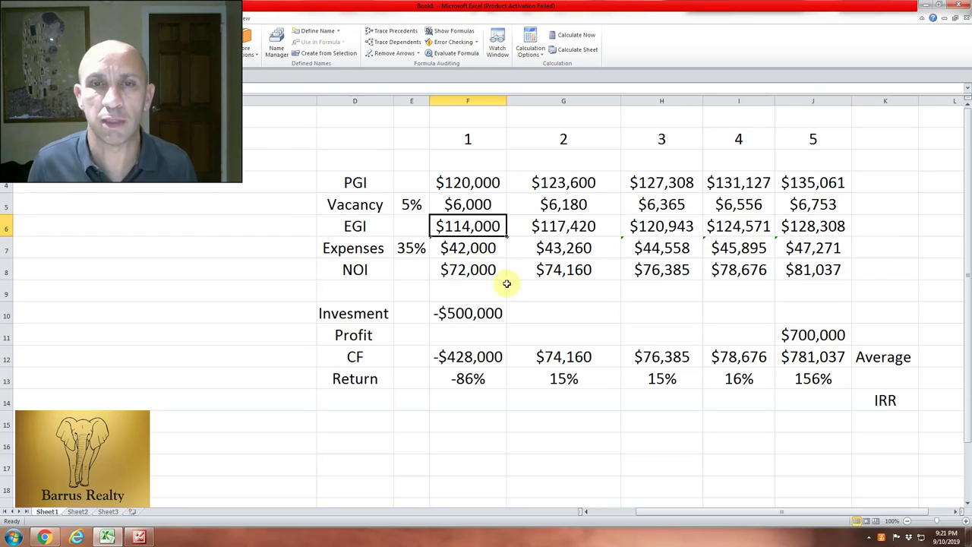
click(463, 247)
click(452, 271)
click(563, 275)
click(669, 262)
click(714, 280)
click(798, 272)
click(868, 271)
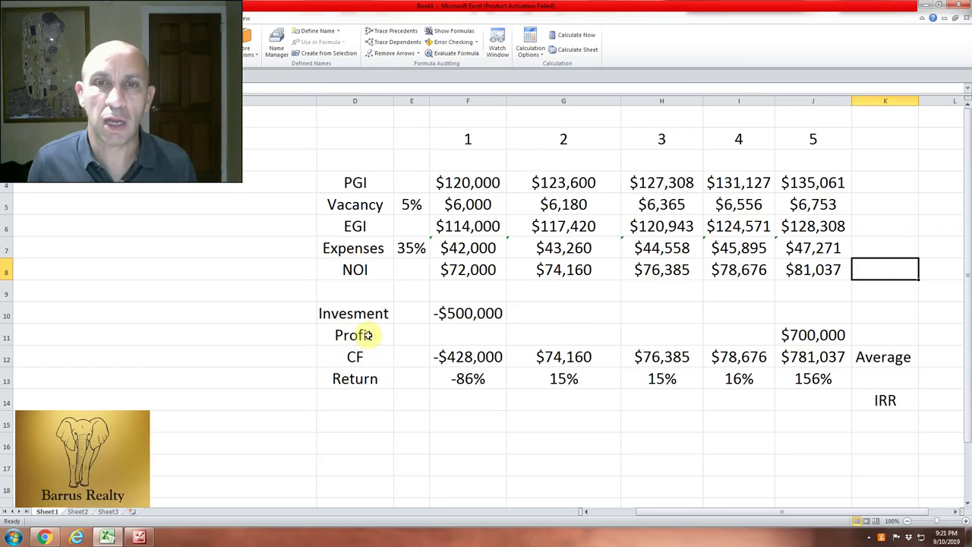
scroll(343, 328, down, 1)
scroll(342, 327, up, 1)
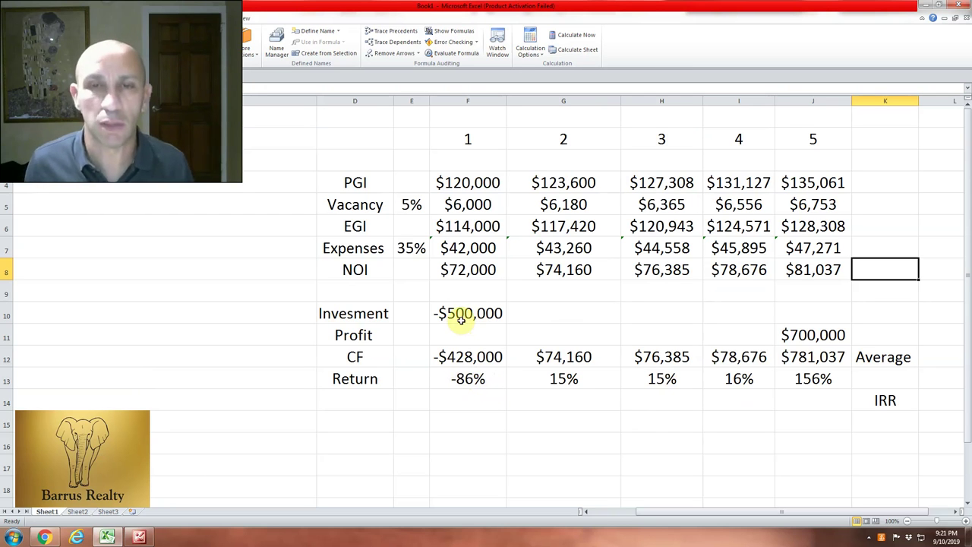
Examine the cash flow and return cells for year 1, year 2 and year 5 in the projection.
click(473, 380)
click(490, 399)
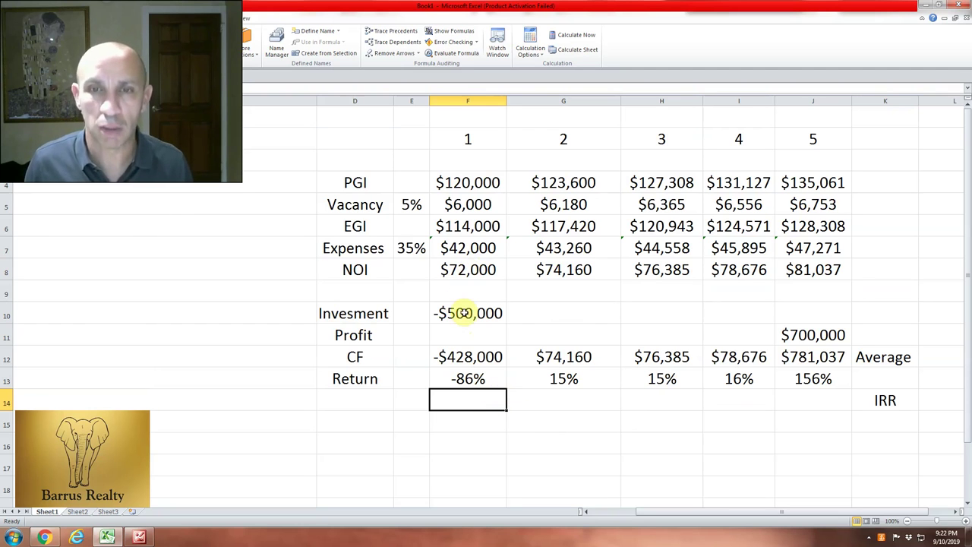
click(482, 379)
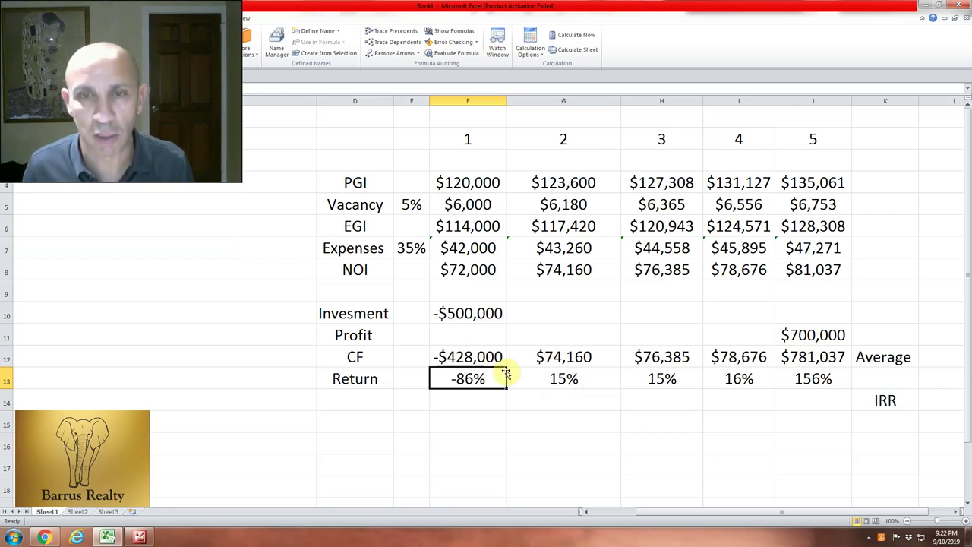
click(540, 355)
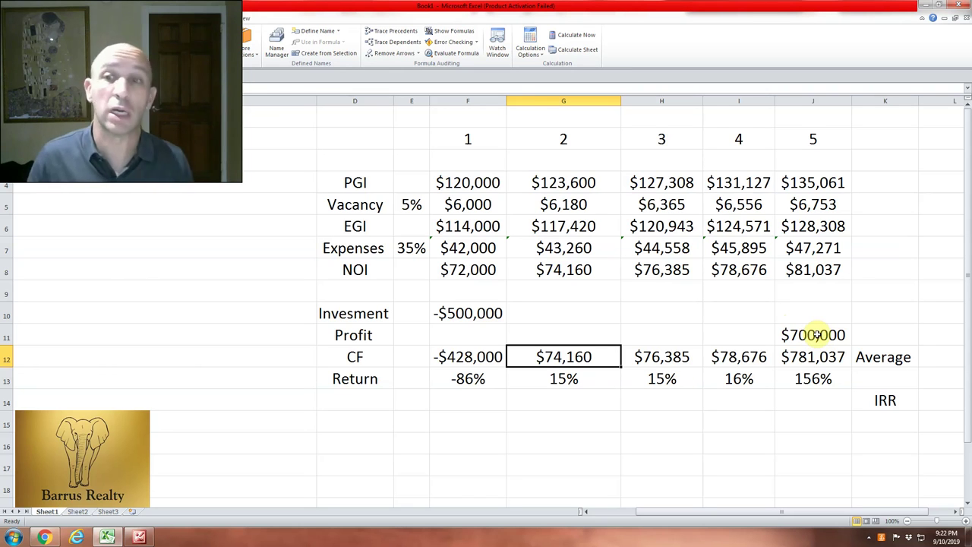
click(806, 356)
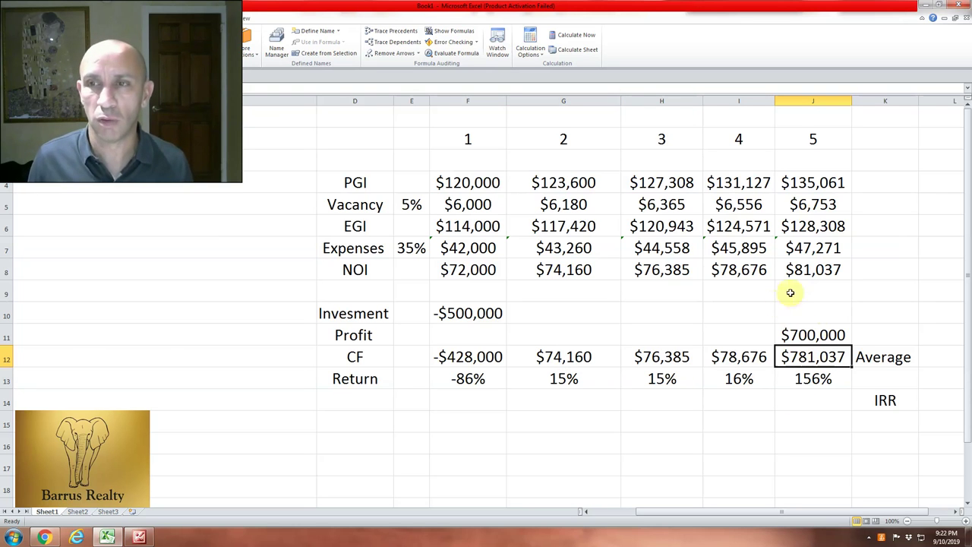
click(818, 381)
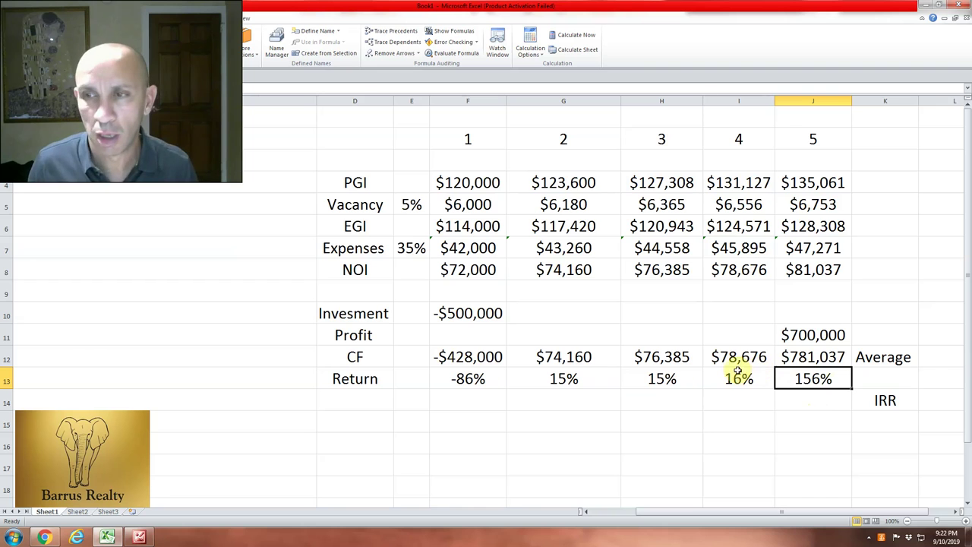
Calculate the average return in K13 by summing F13:J13 and dividing by 5.
click(896, 376)
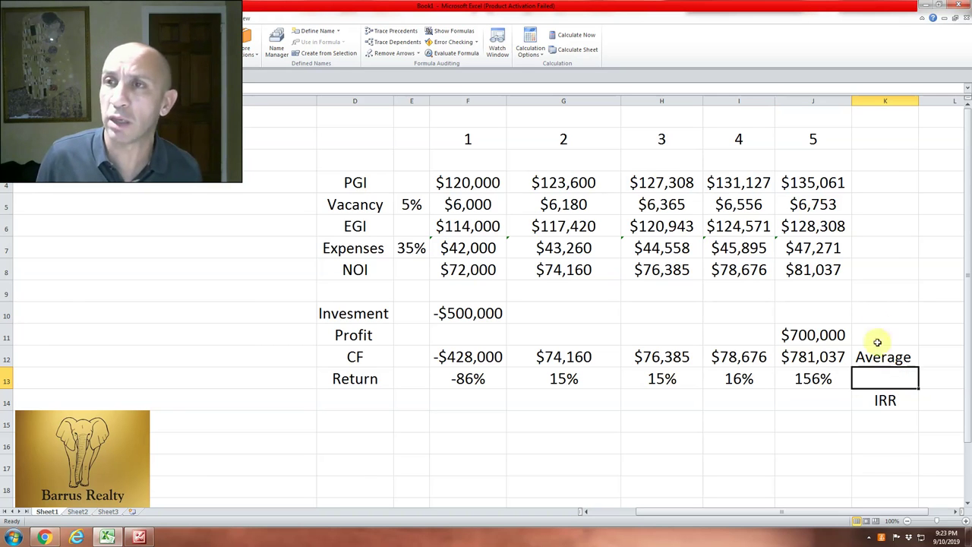
click(43, 18)
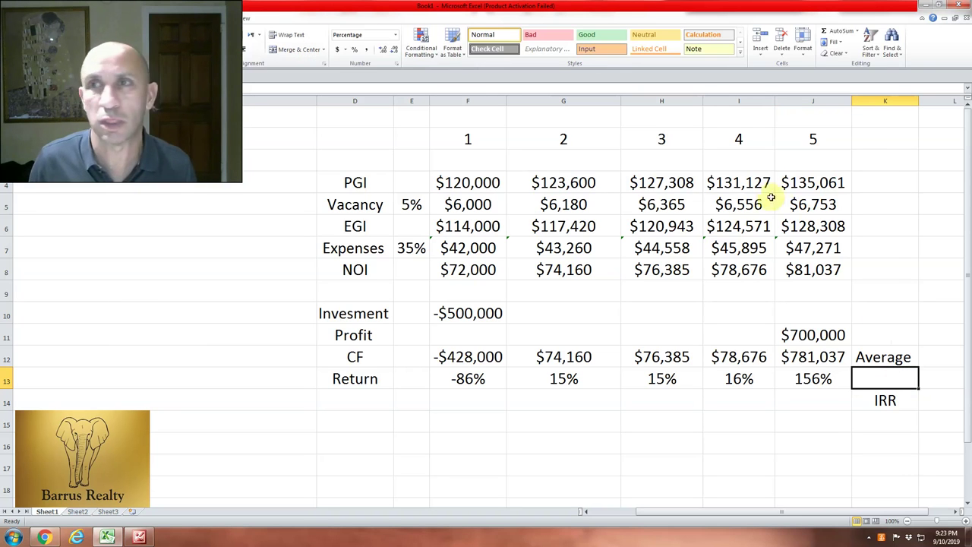
click(835, 30)
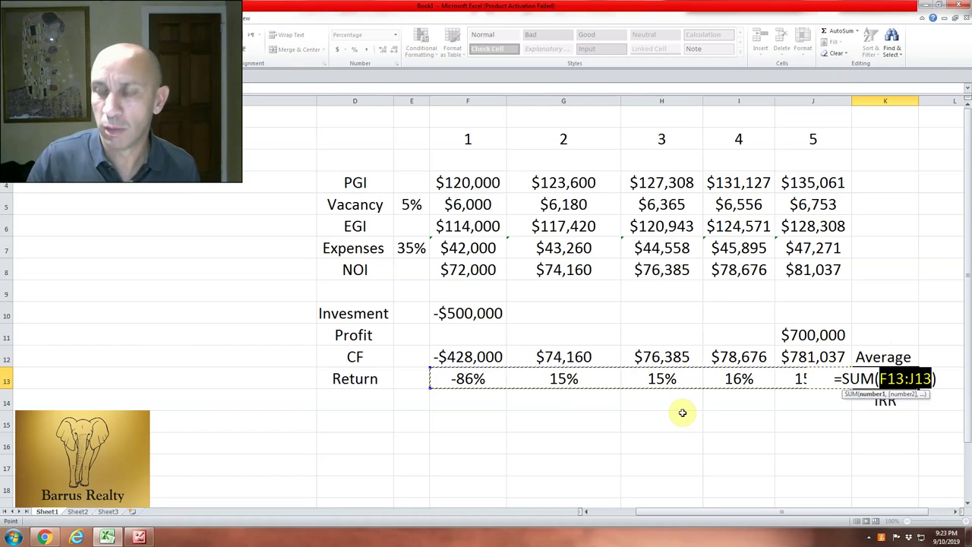
key(Return)
click(869, 379)
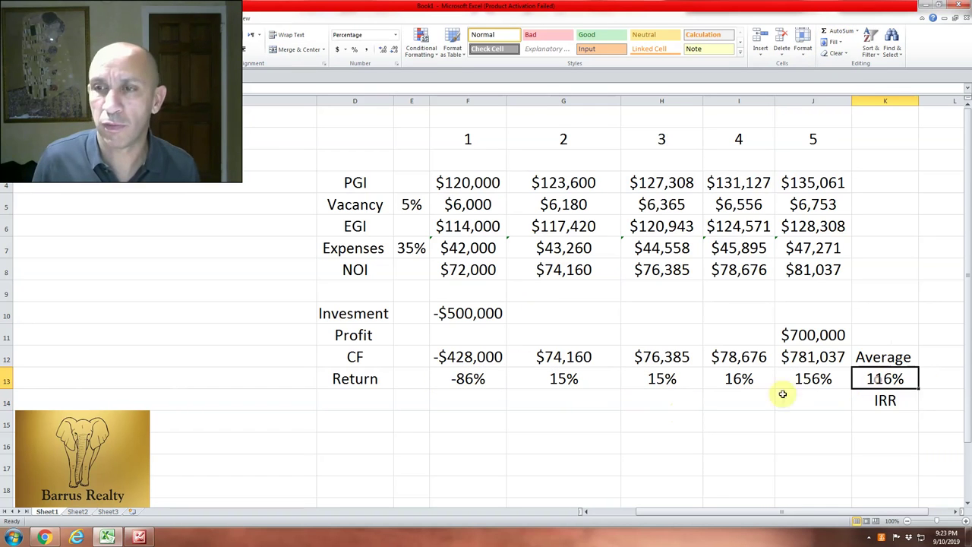
double_click(873, 378)
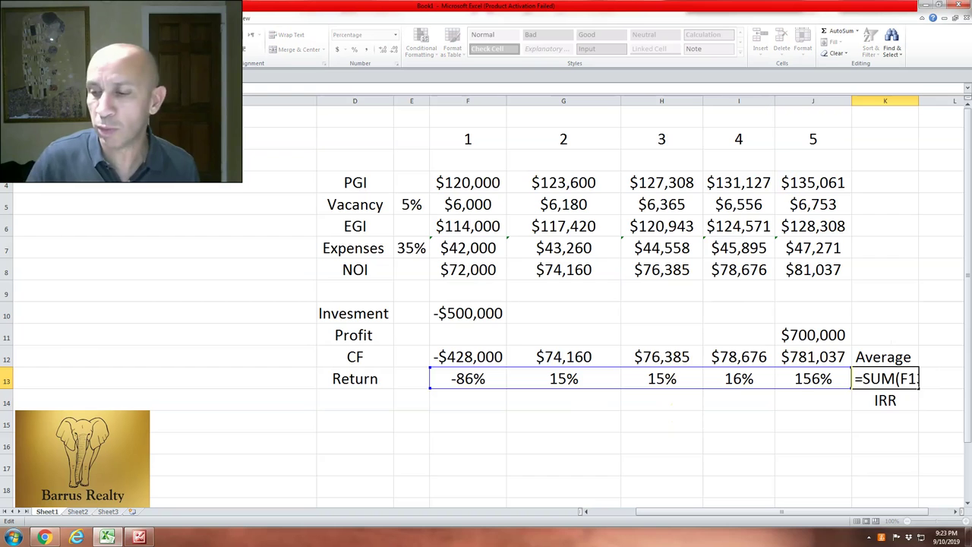
text(/5)
key(Return)
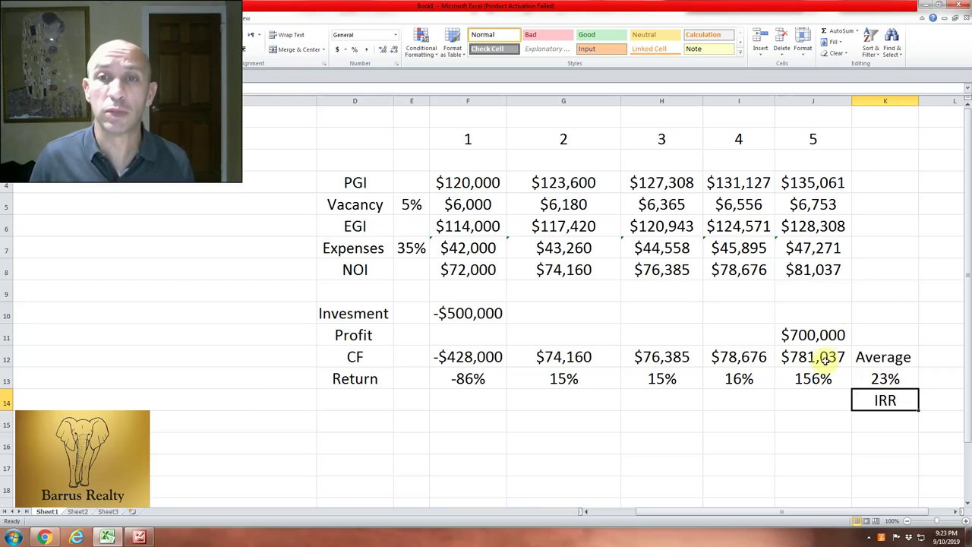
Split the profit between two years by entering 350,000 in the Profit row for year 2 and year 5.
click(601, 327)
text(350000)
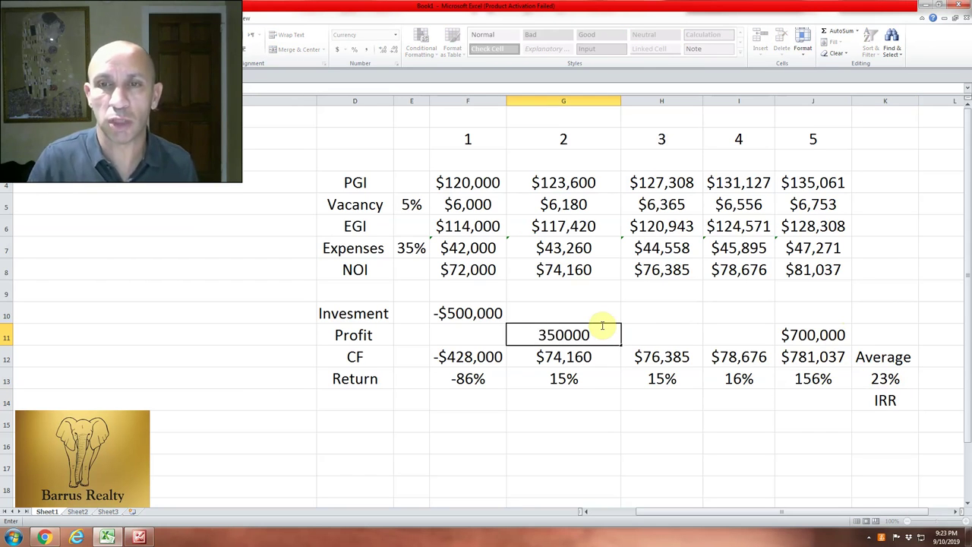
click(809, 337)
text(350,000)
key(Return)
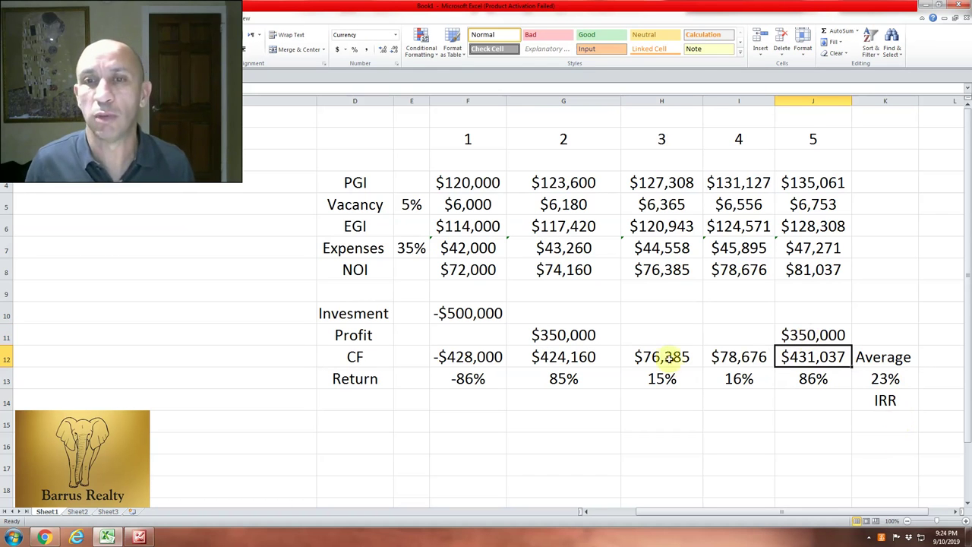
Check the average return and both profit entries, and switch to Chrome with the Wikipedia article on internal rate of return.
click(892, 377)
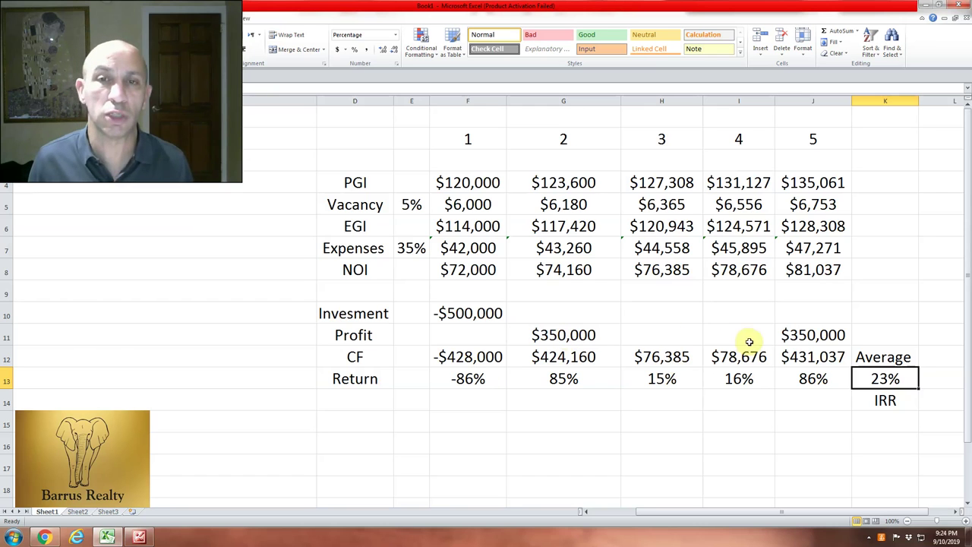
click(581, 335)
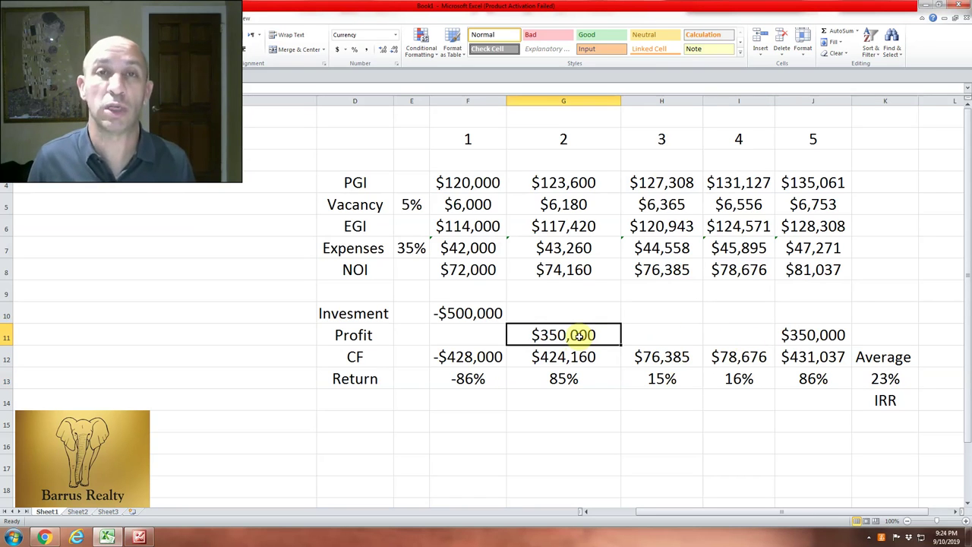
click(801, 335)
click(860, 313)
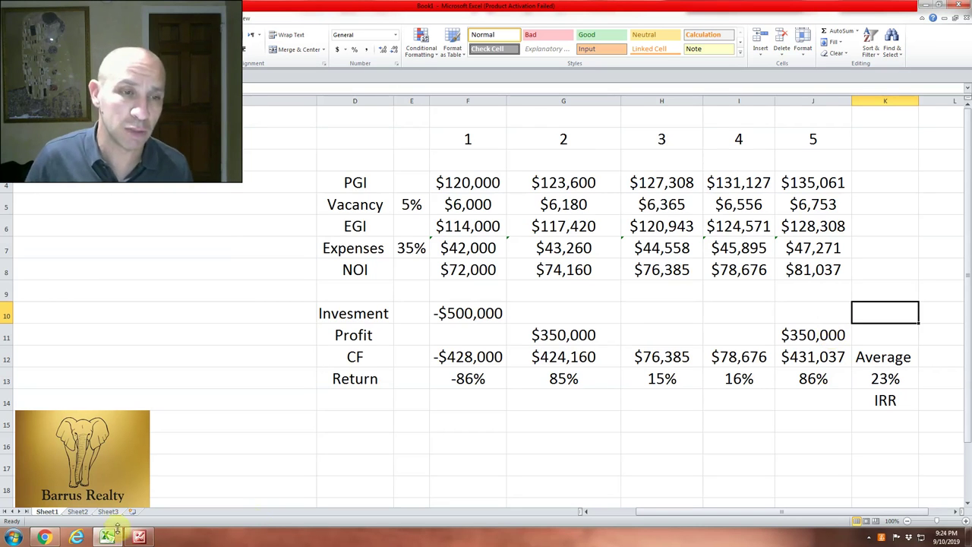
click(44, 537)
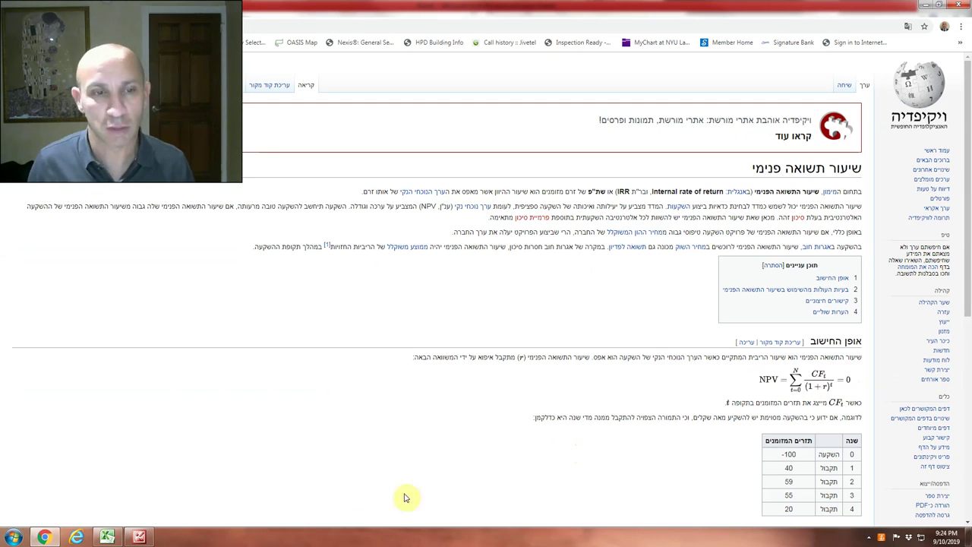
Switch back to Excel and calculate the internal rate of return in K15 with the IRR function over the cash flows F12:J12.
click(108, 537)
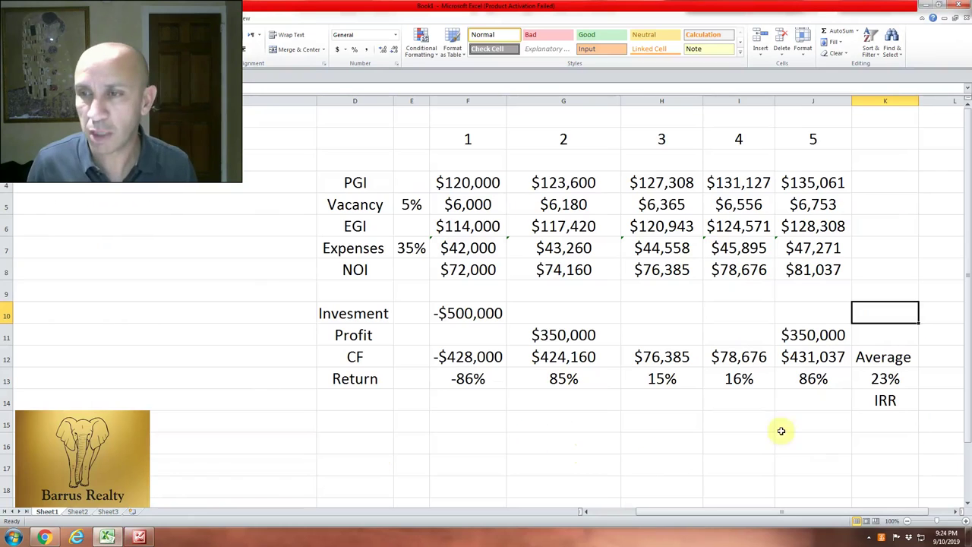
click(894, 426)
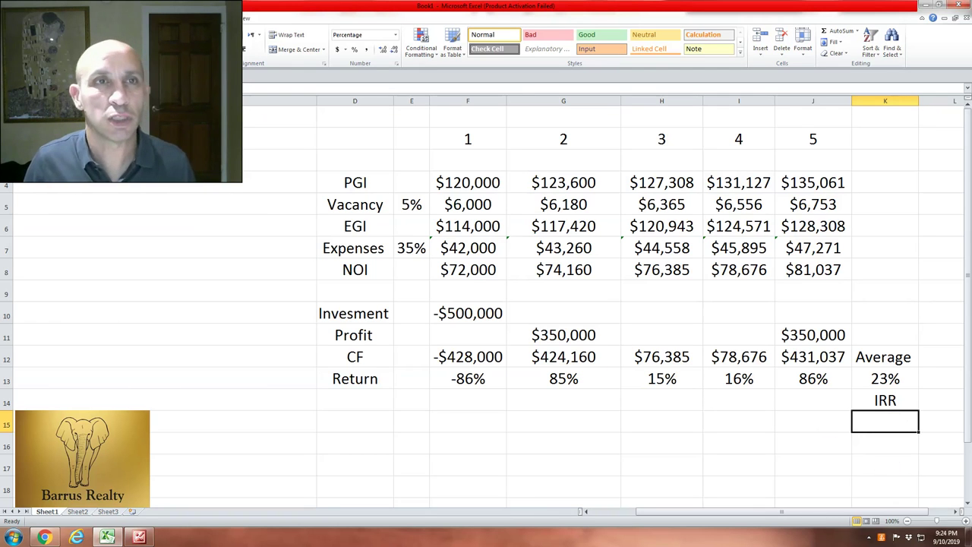
click(156, 18)
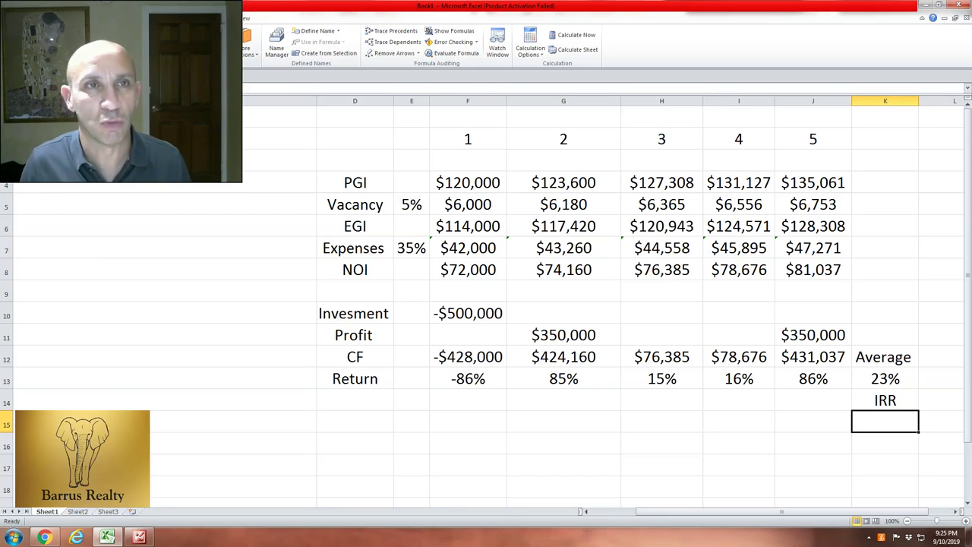
click(99, 46)
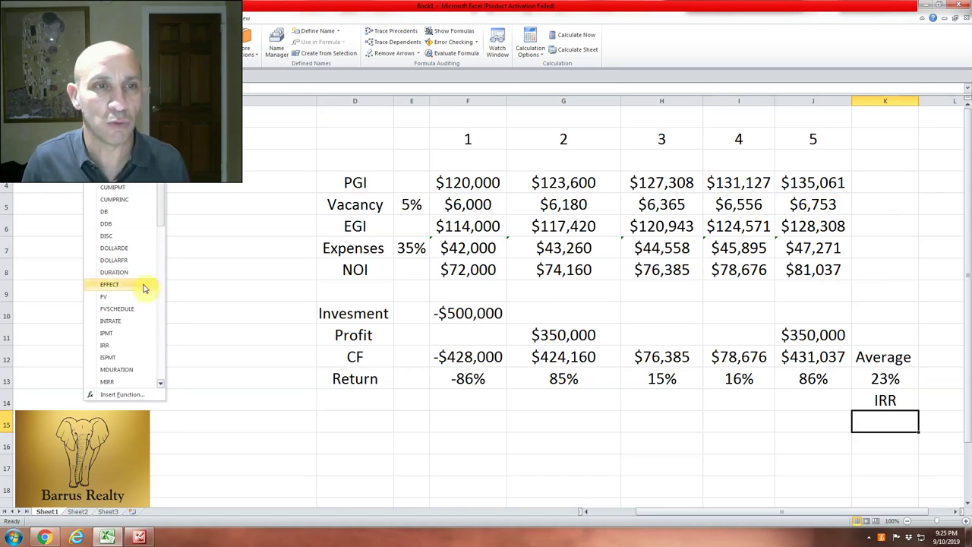
click(117, 346)
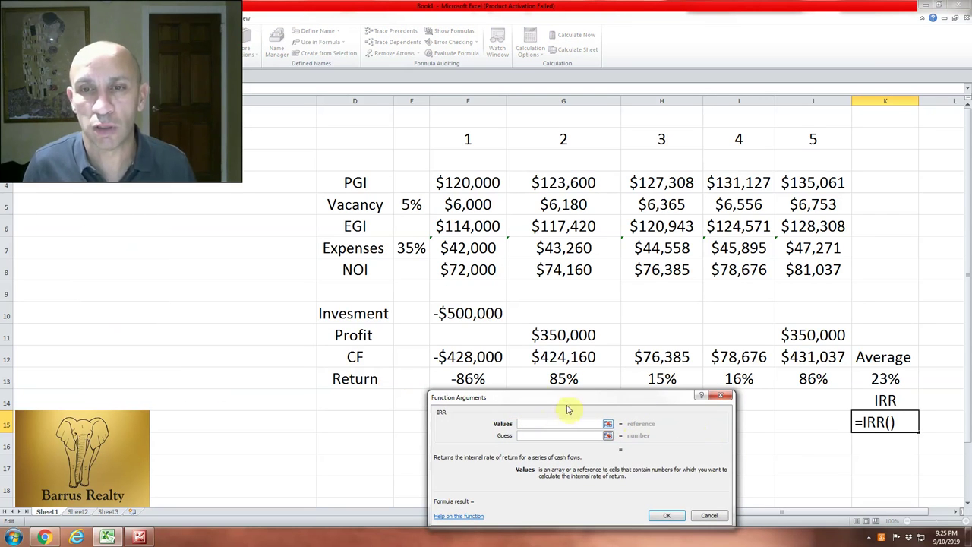
drag(472, 356, 796, 360)
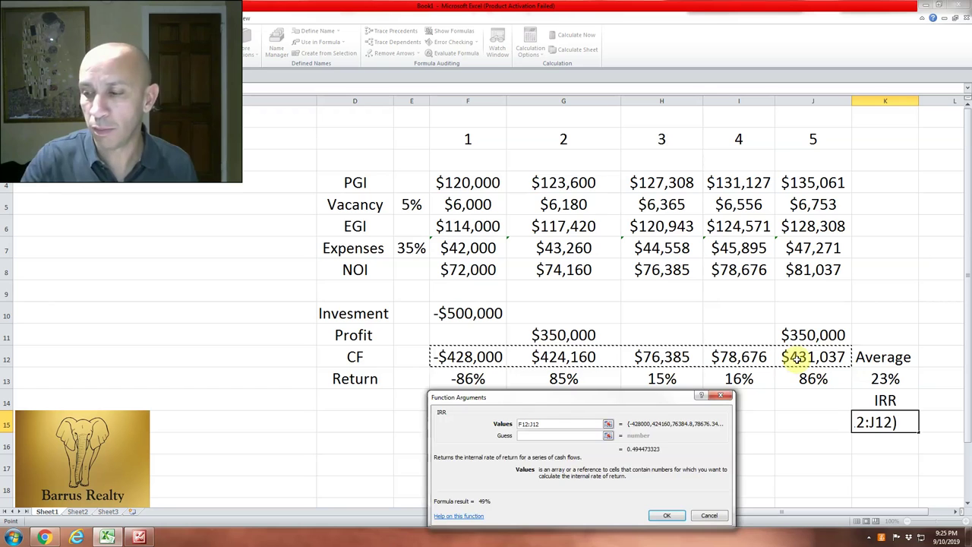
key(Return)
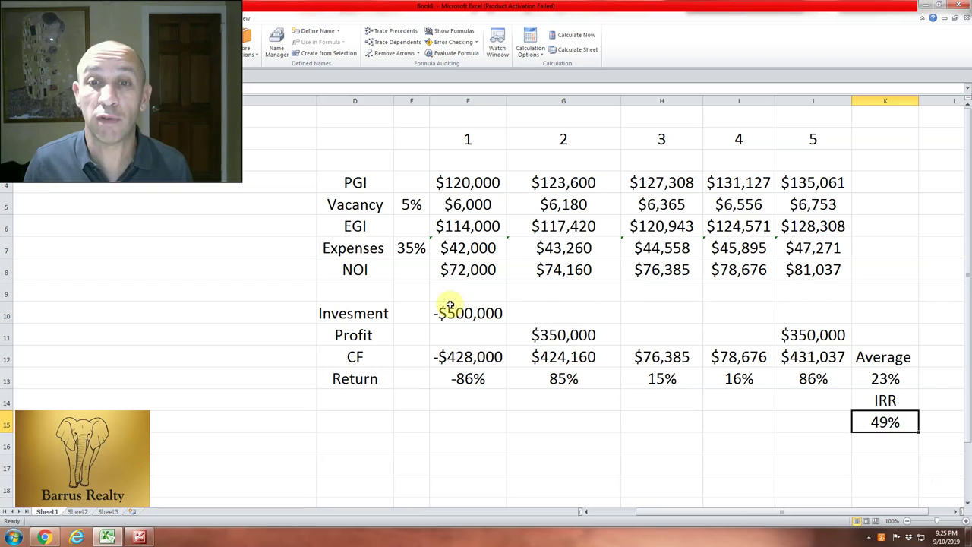
Move the whole profit to the final year by entering 0 for year 2 and 700,000 for year 5, then compare average return and IRR.
click(563, 335)
text(0)
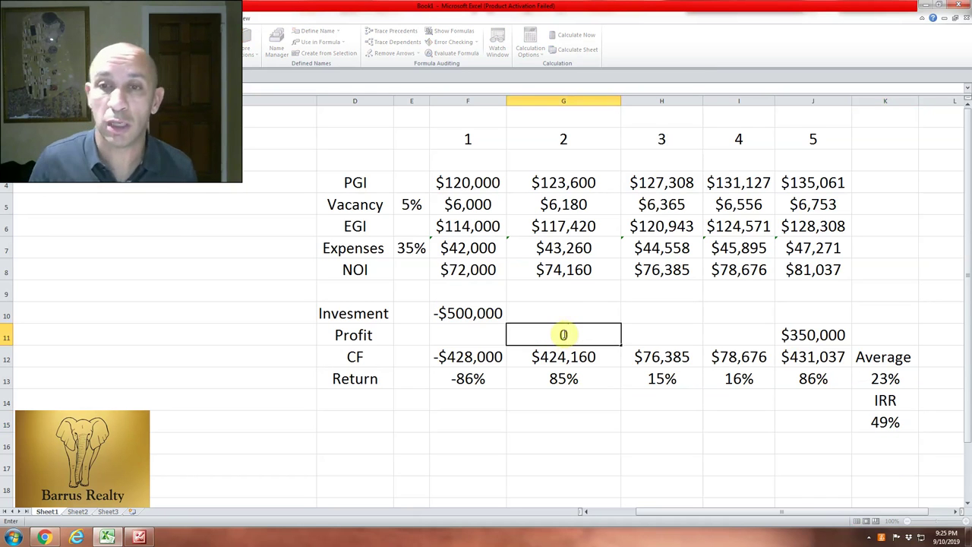
click(813, 336)
text(700,000)
key(Return)
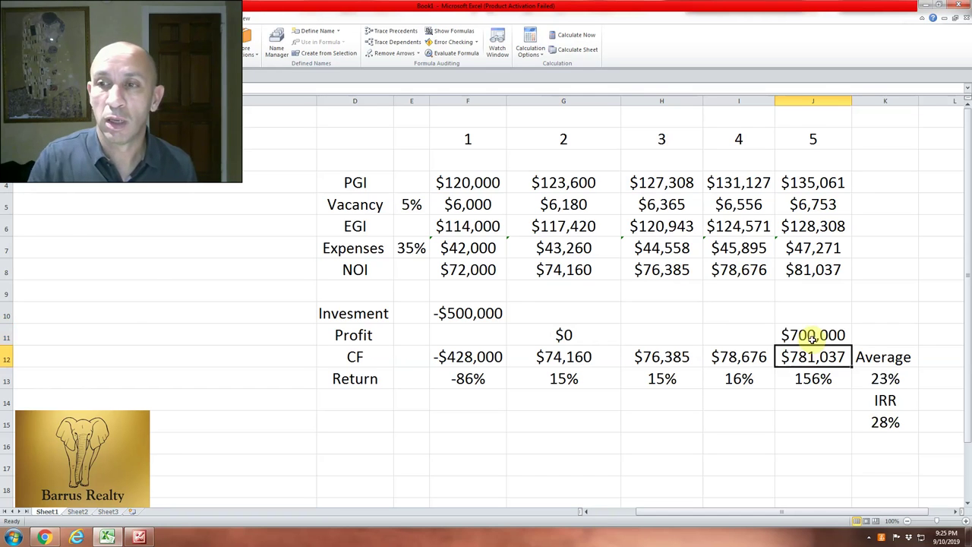
click(886, 379)
click(887, 423)
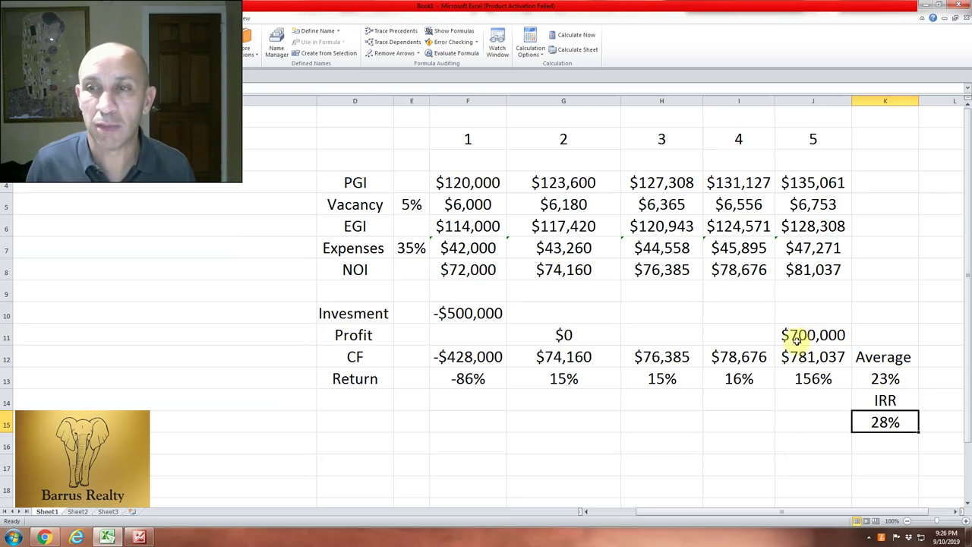
Set the year 2 value in the Profit row to 350,000.
click(602, 332)
text(300)
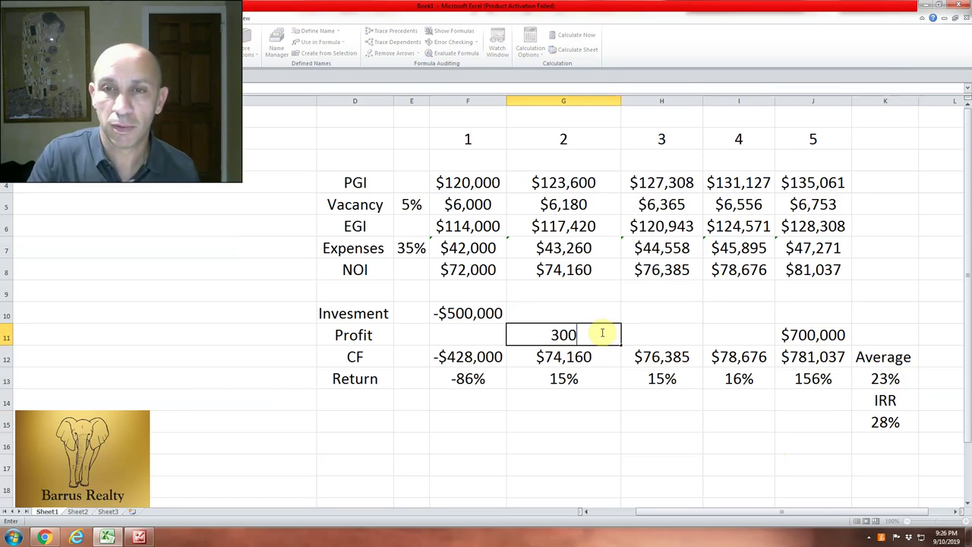
text(000)
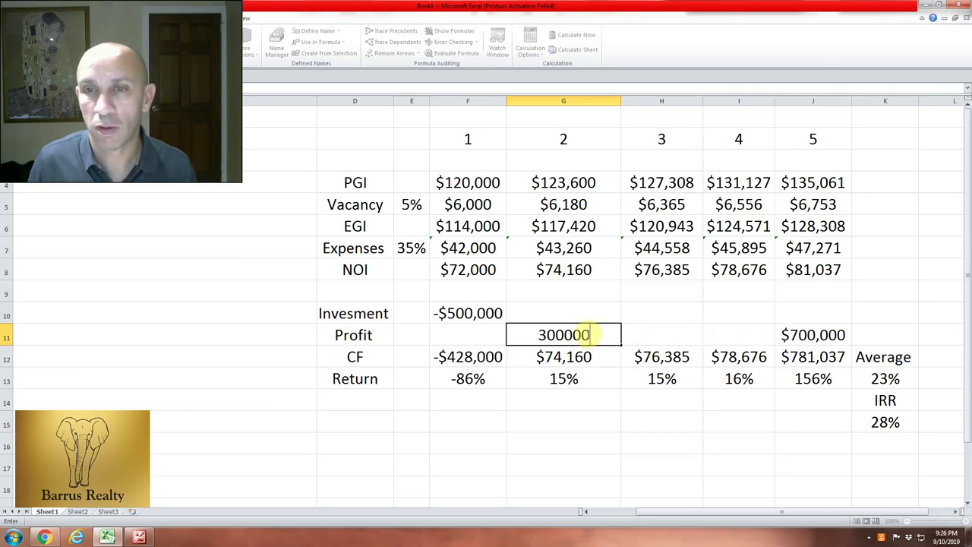
key(BackSpace)
key(BackSpace)
key(BackSpace)
key(BackSpace)
key(BackSpace)
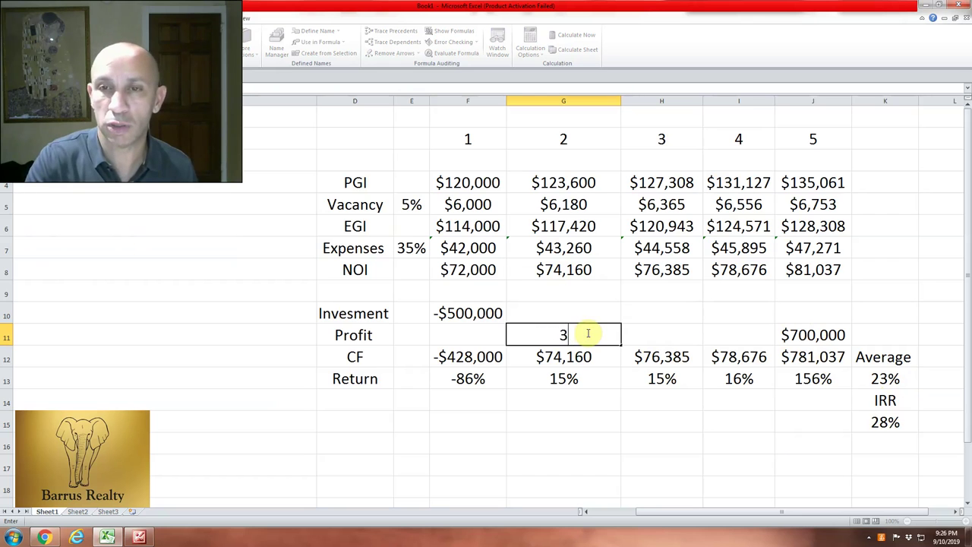
text(50000)
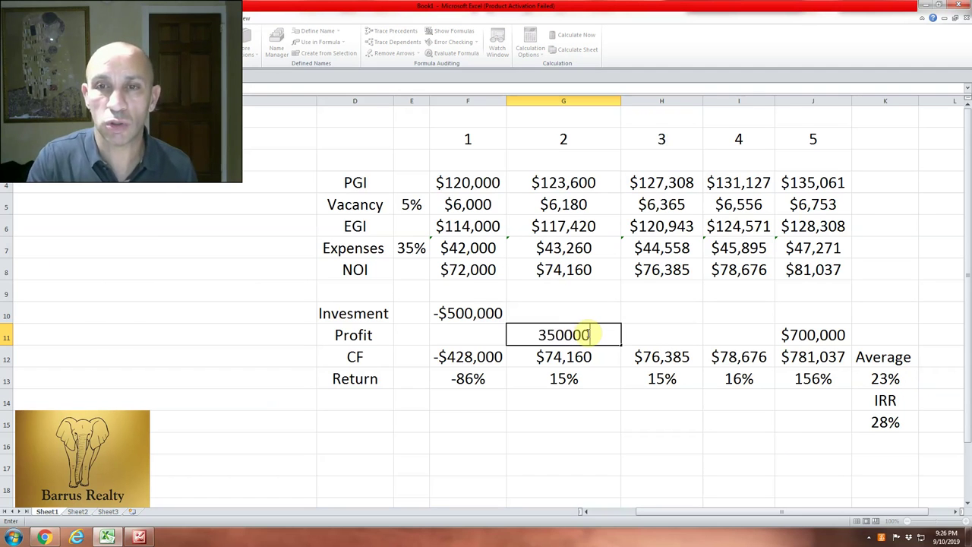
Set the year 5 profit to 350,000 and check the average return in K13.
click(800, 336)
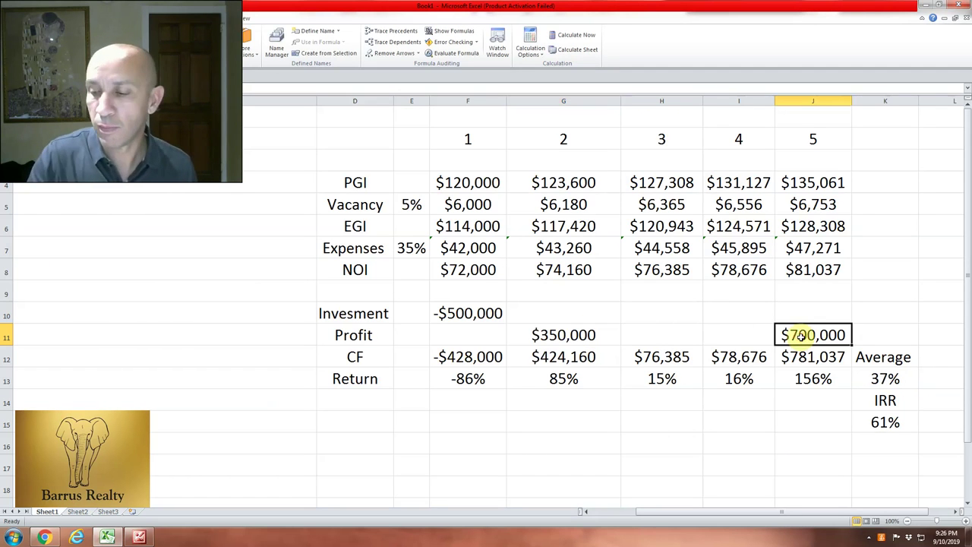
text(350000)
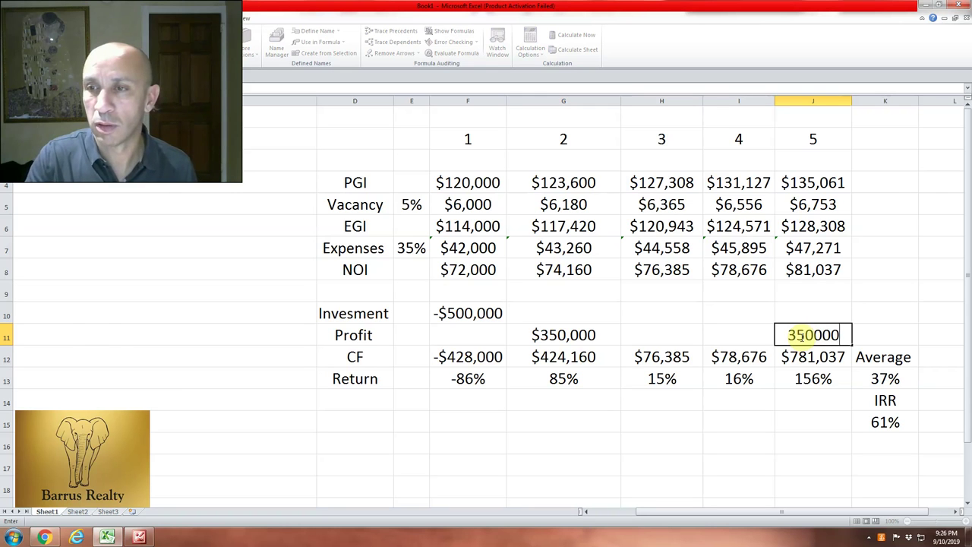
key(Return)
click(885, 378)
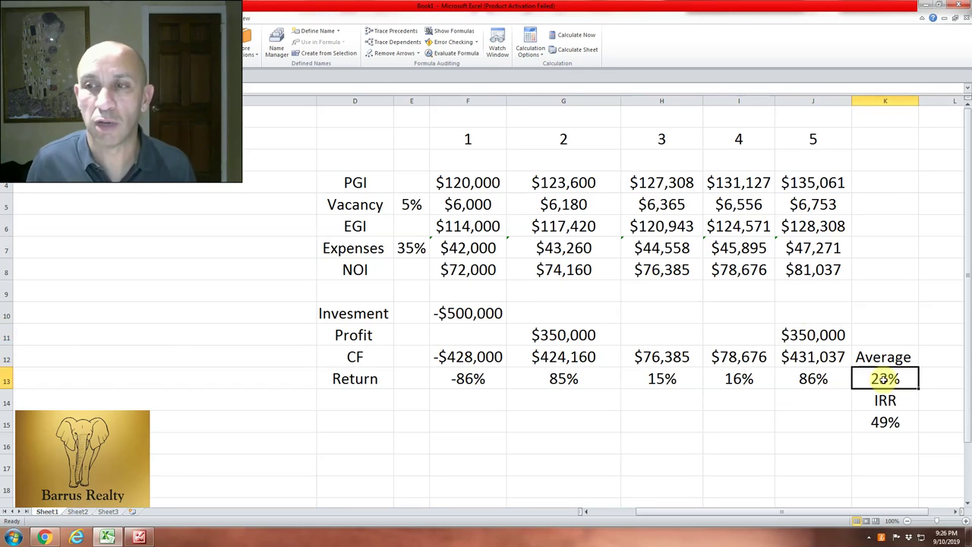